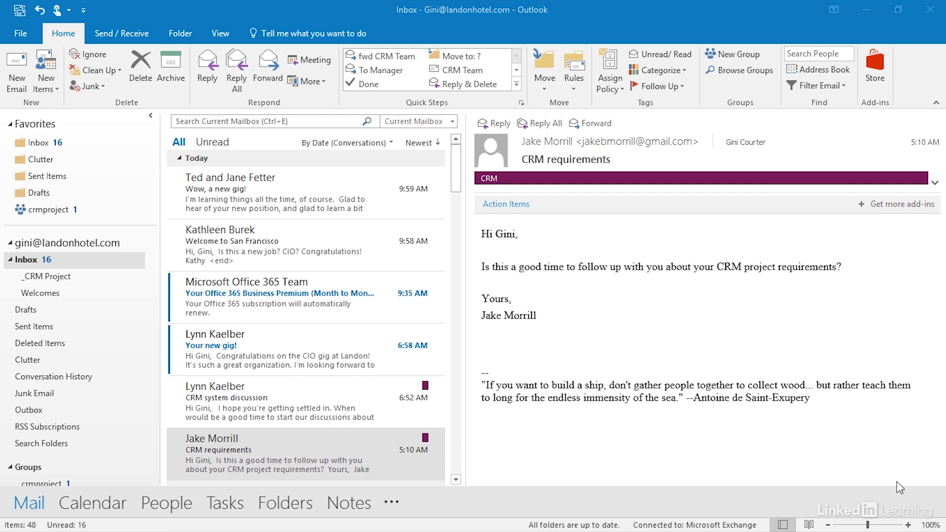
{"action": "left_click", "coordinate": [900, 488]}
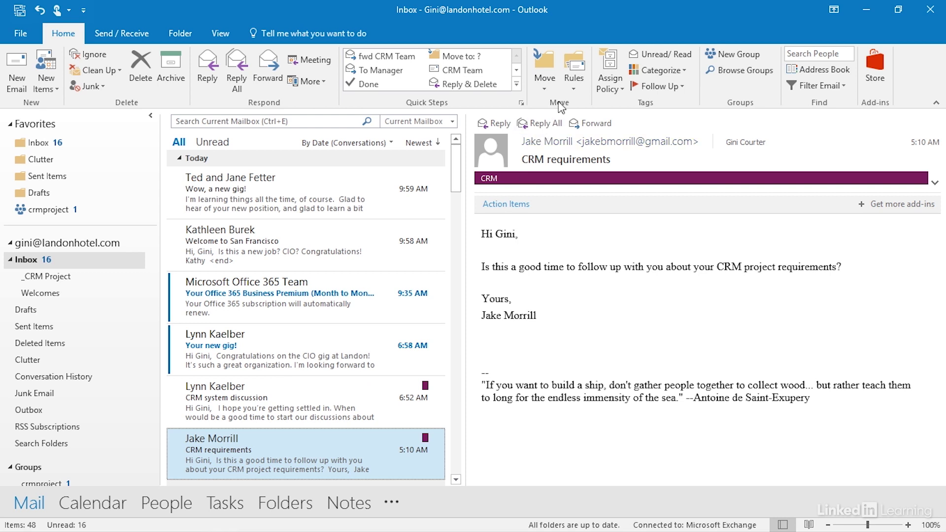
{"action": "right_click", "coordinate": [362, 448]}
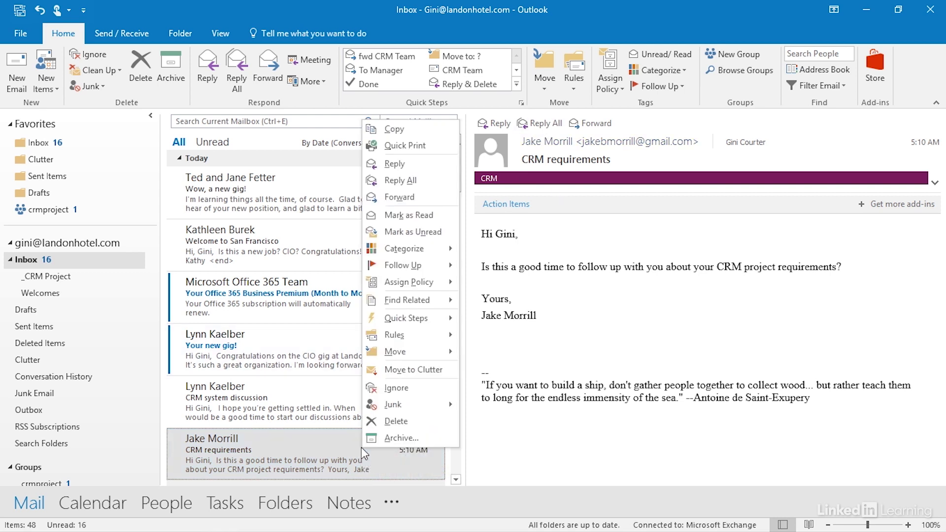
{"action": "mouse_move", "coordinate": [410, 338]}
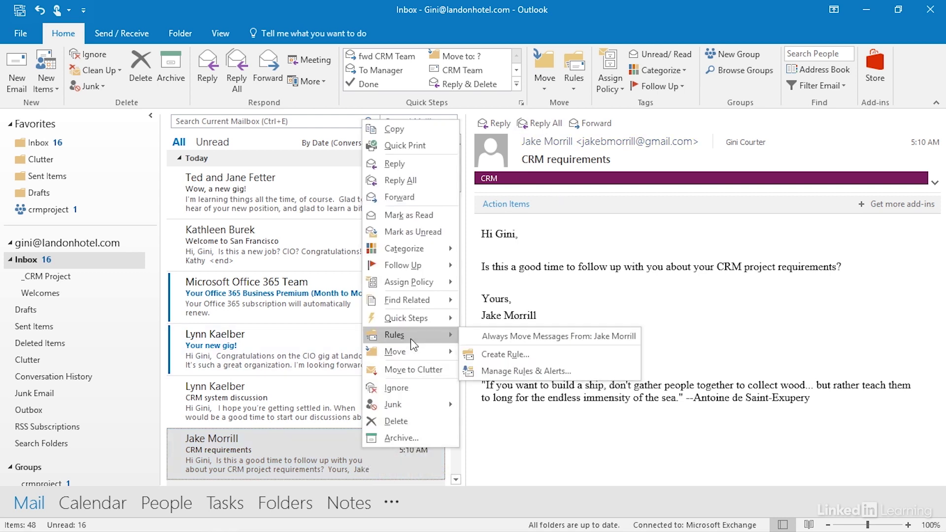
{"action": "left_click", "coordinate": [508, 343]}
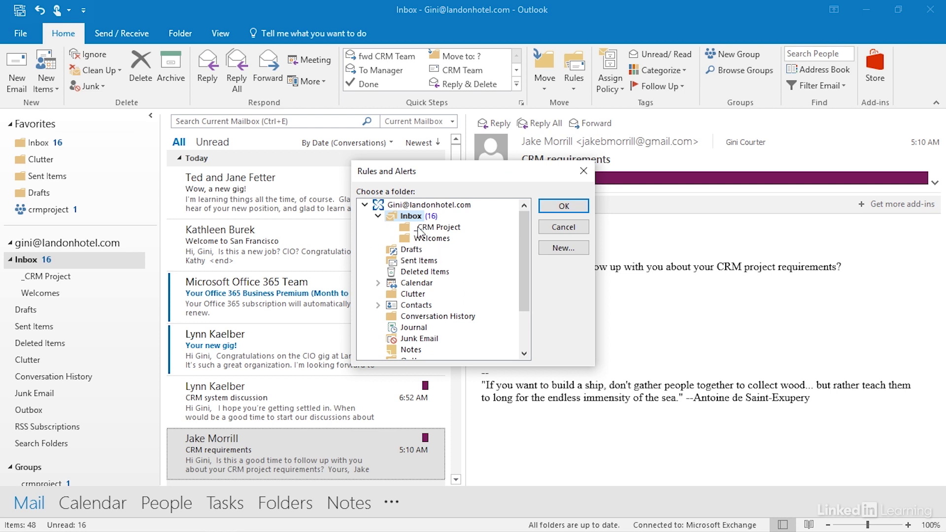
{"action": "left_click", "coordinate": [426, 228]}
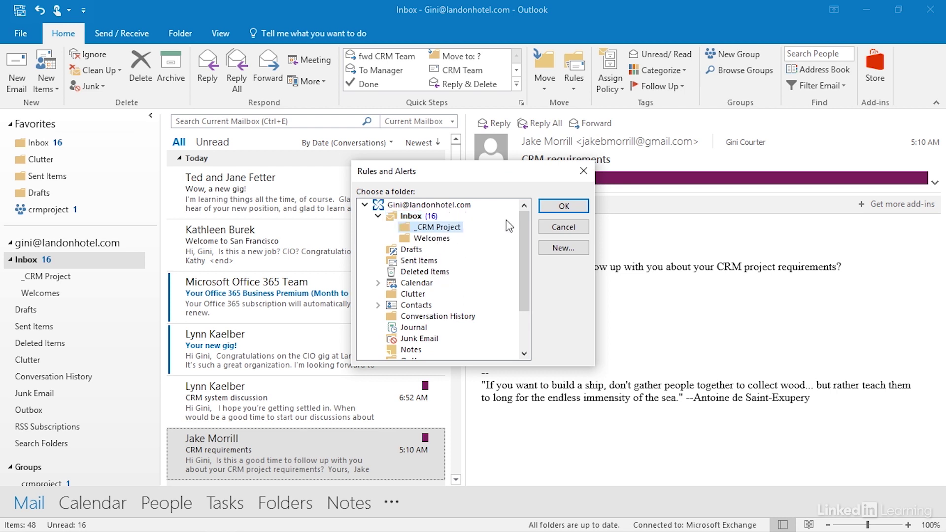
{"action": "left_click", "coordinate": [569, 228]}
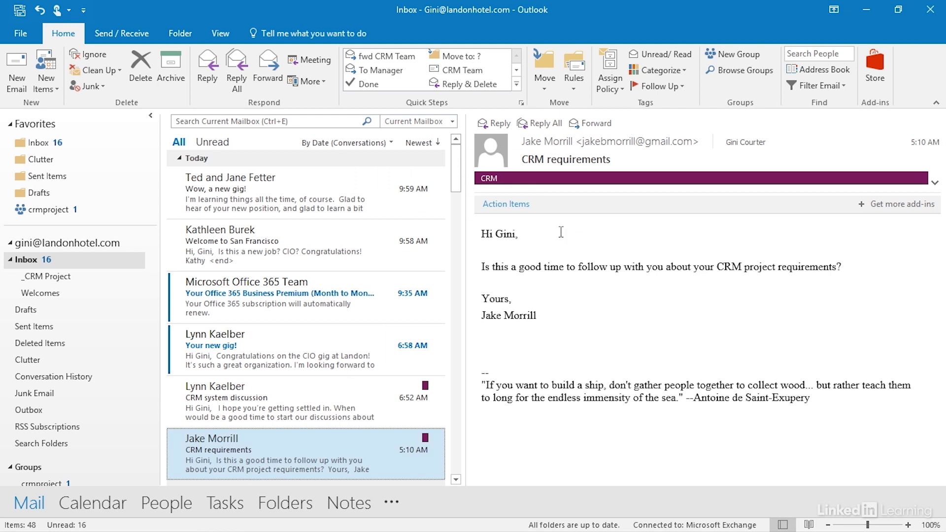
{"action": "right_click", "coordinate": [330, 447]}
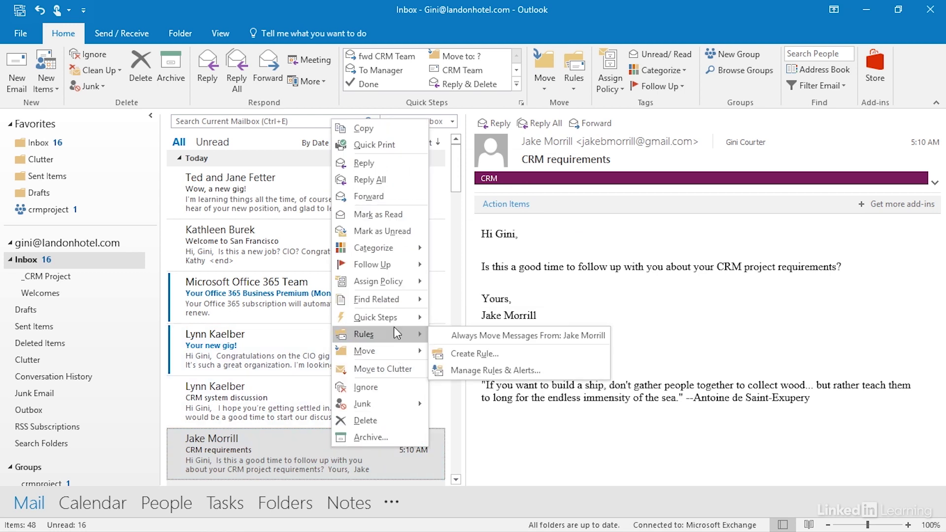
{"action": "left_click", "coordinate": [506, 356]}
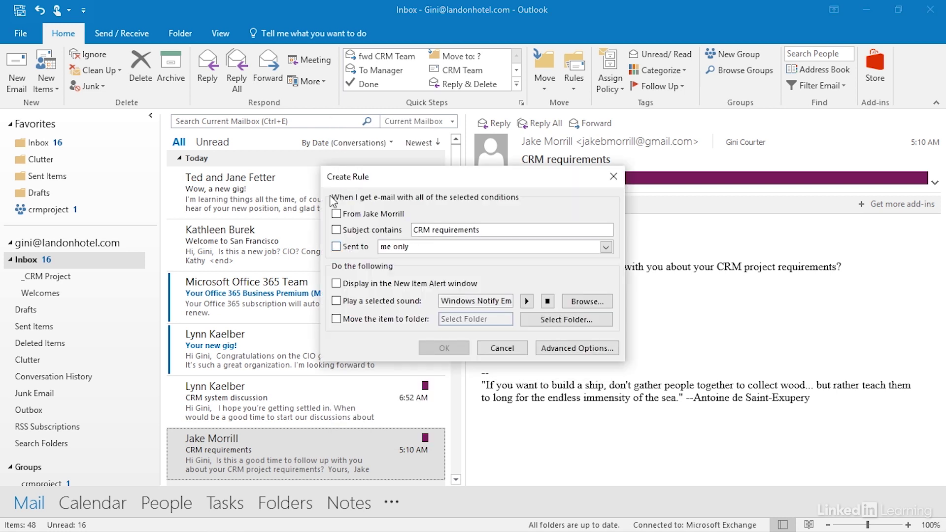
{"action": "left_click", "coordinate": [332, 214]}
{"action": "left_click", "coordinate": [336, 320]}
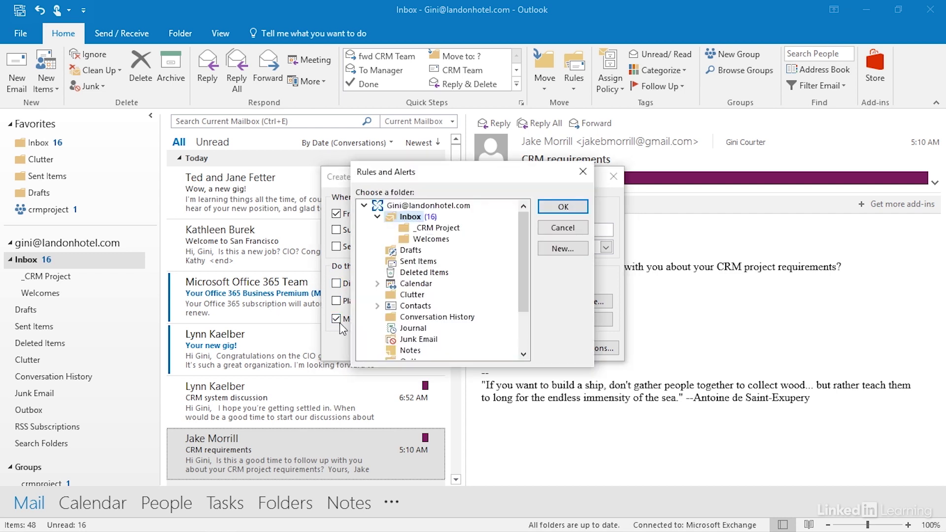
{"action": "left_click", "coordinate": [426, 228]}
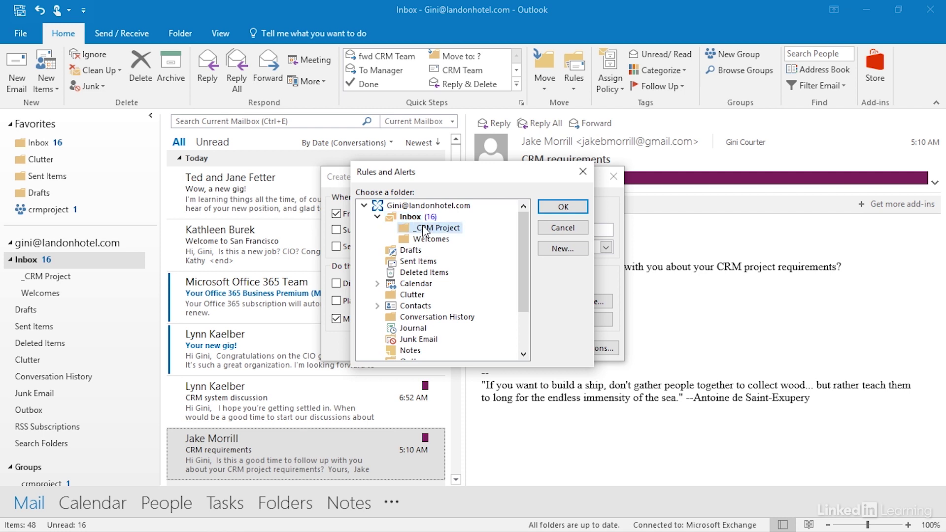
{"action": "left_click", "coordinate": [542, 208]}
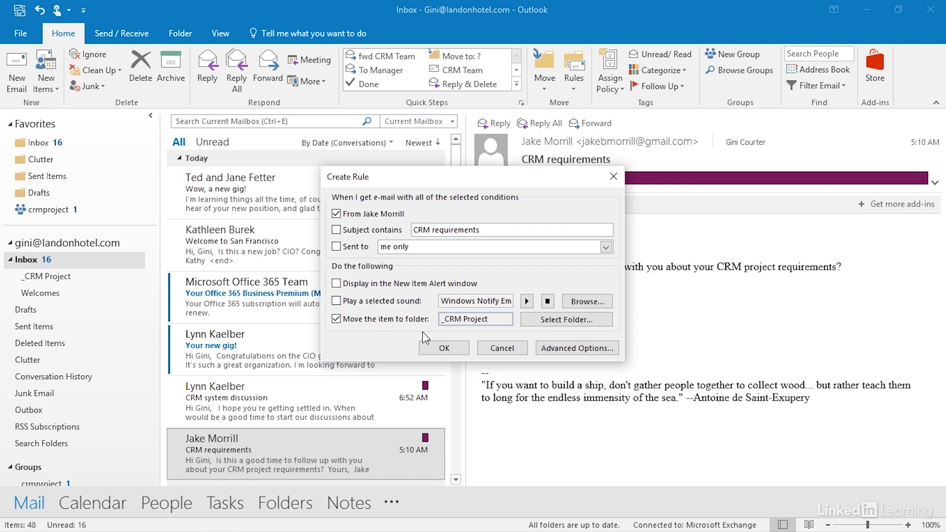
Step: Check the sender's-address words condition, enter microsoft.com, then cancel the word entry
{"action": "left_click", "coordinate": [576, 348]}
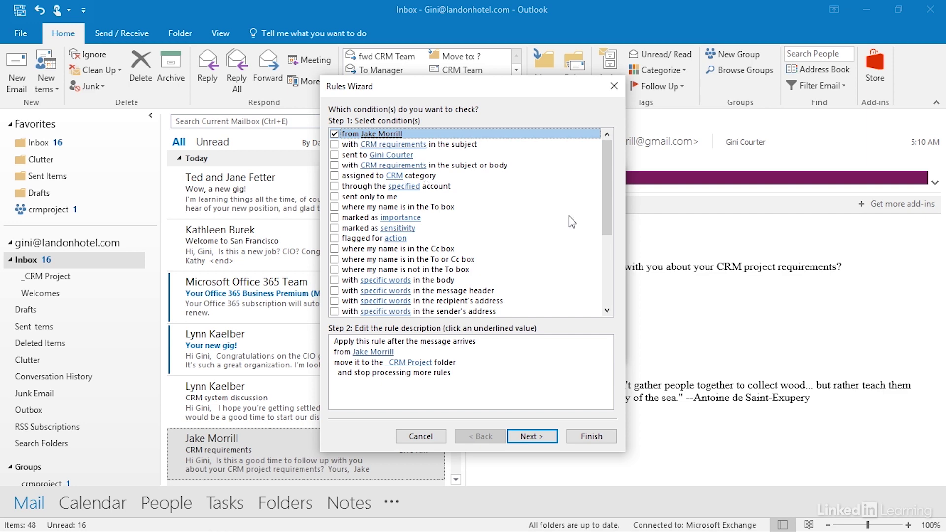
{"action": "mouse_move", "coordinate": [610, 164]}
{"action": "left_mouse_down"}
{"action": "mouse_move", "coordinate": [615, 253]}
{"action": "mouse_move", "coordinate": [617, 162]}
{"action": "left_mouse_up"}
{"action": "left_click", "coordinate": [335, 311]}
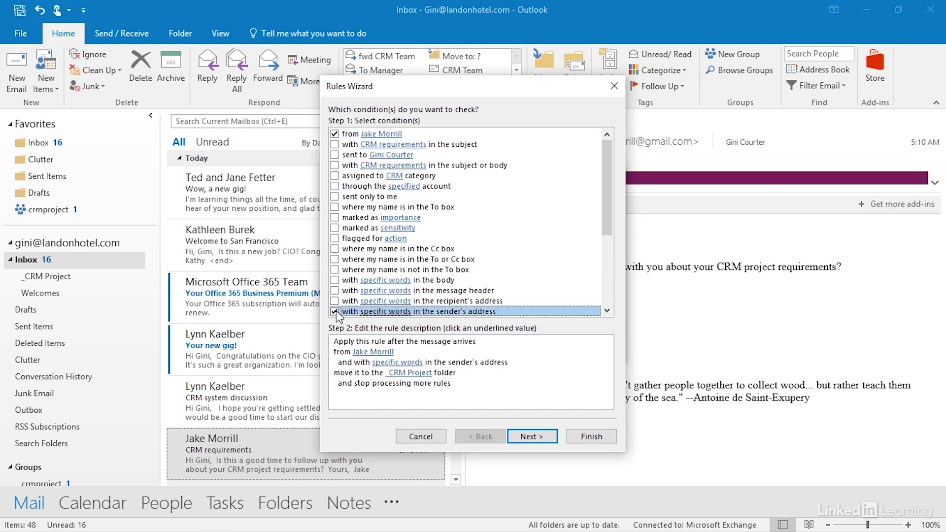
{"action": "left_click", "coordinate": [397, 363]}
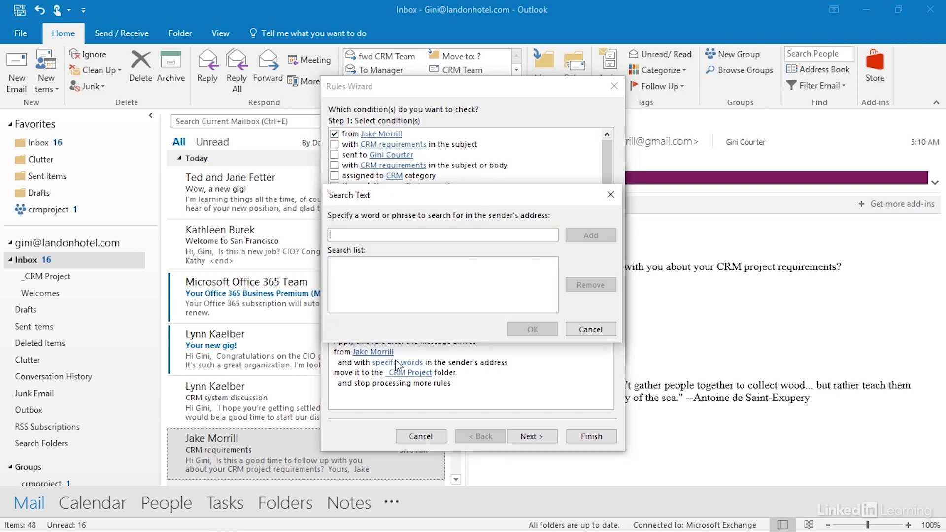
{"action": "type", "text": "microsof"}
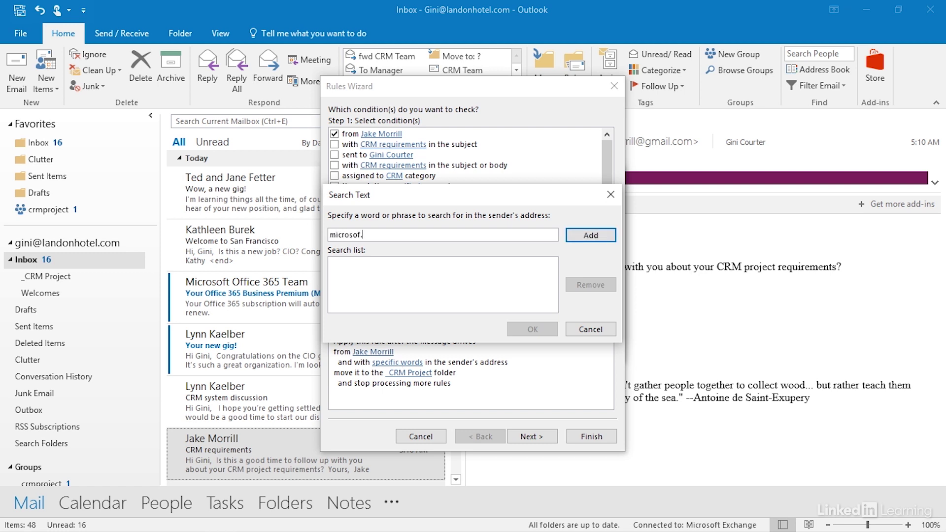
{"action": "type", "text": "t.com"}
{"action": "left_click", "coordinate": [585, 237]}
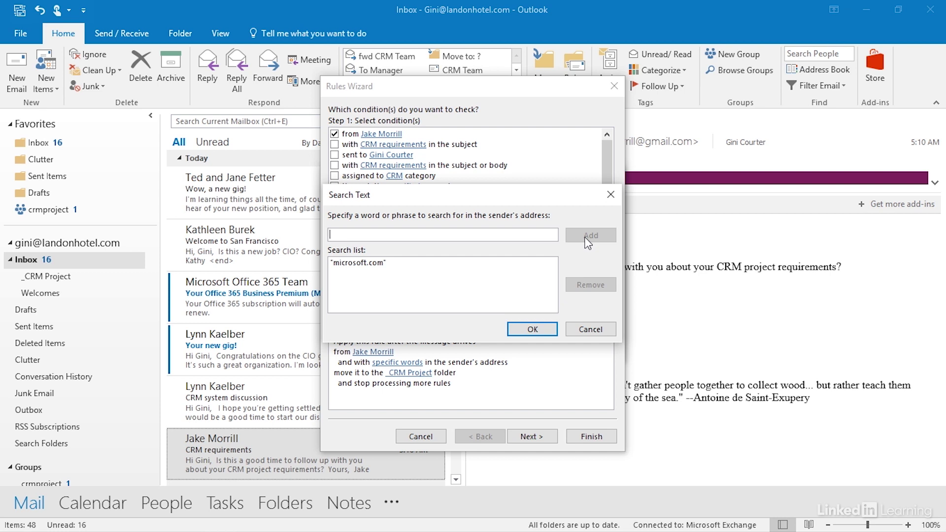
{"action": "left_click", "coordinate": [593, 328]}
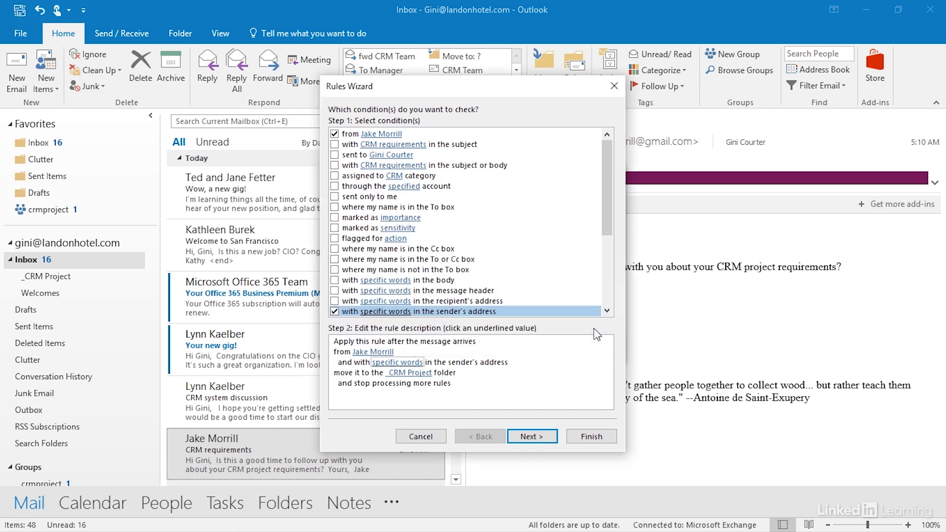
Step: Uncheck the sender's-address condition, and toggle 'To or Cc box' and 'sent only to me' back off
{"action": "left_click", "coordinate": [335, 311]}
{"action": "left_click_drag", "start_coordinate": [605, 210], "coordinate": [625, 192]}
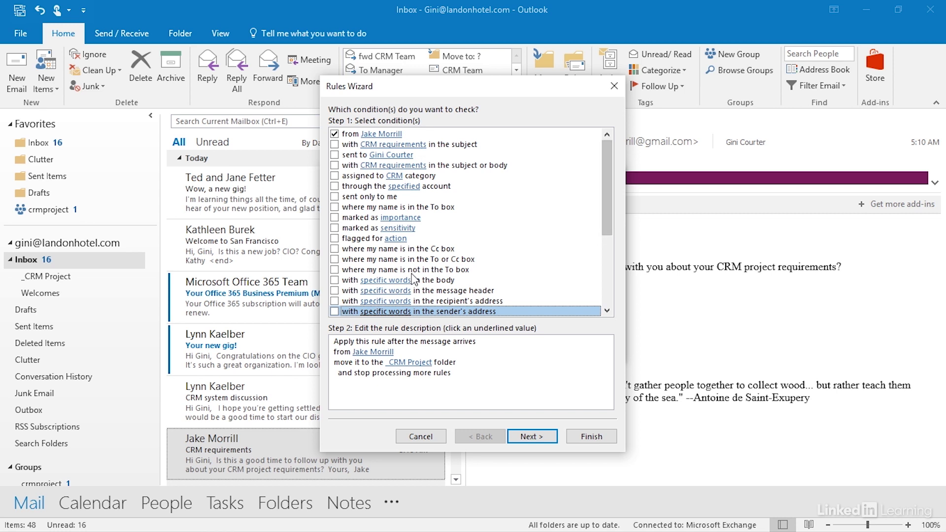
{"action": "left_click", "coordinate": [334, 260]}
{"action": "left_click", "coordinate": [334, 260]}
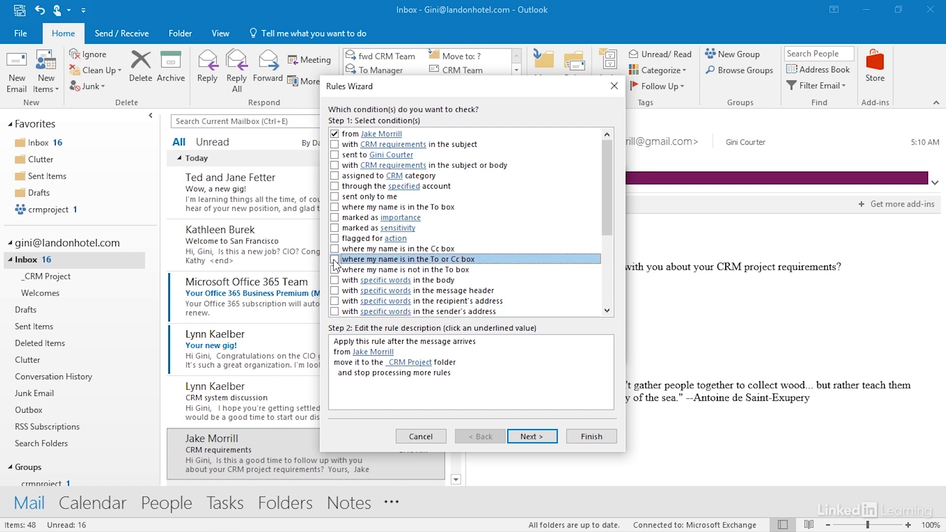
{"action": "left_click", "coordinate": [335, 197]}
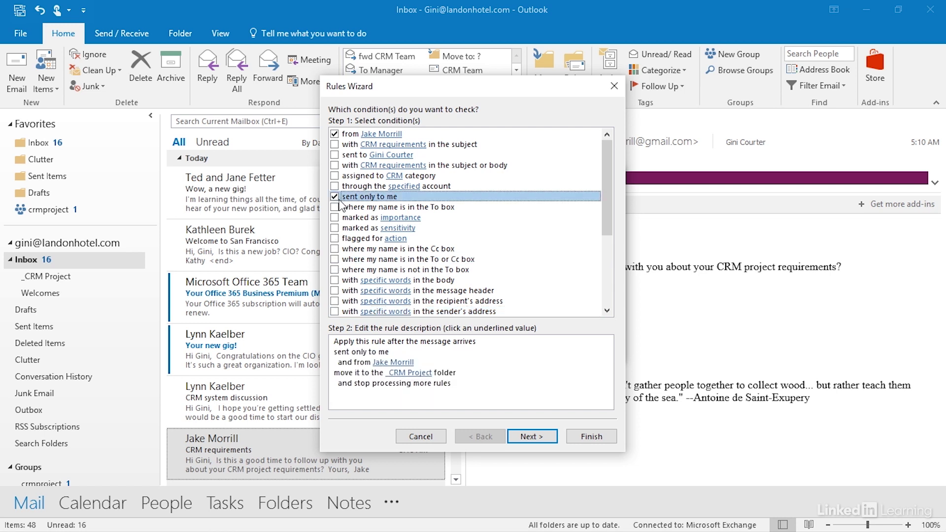
{"action": "left_click", "coordinate": [336, 198]}
{"action": "left_click_drag", "start_coordinate": [611, 214], "coordinate": [614, 308]}
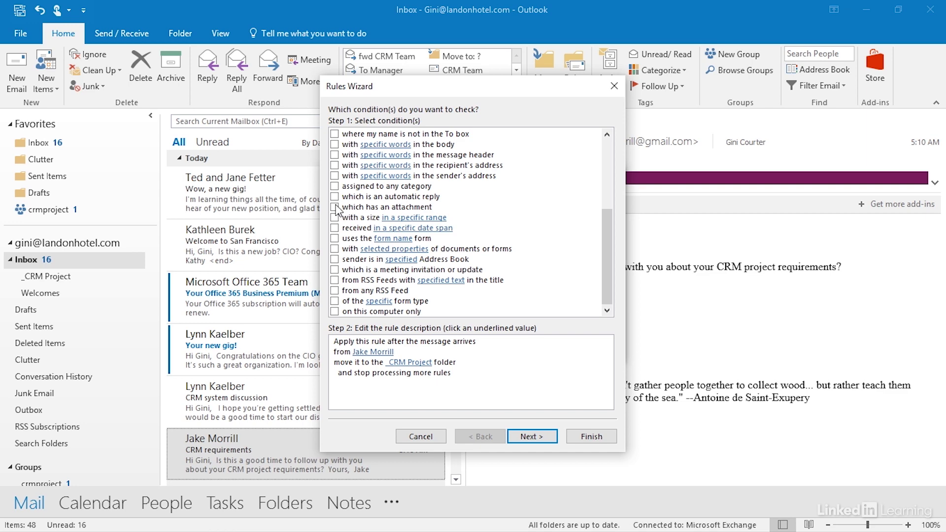
{"action": "left_click_drag", "start_coordinate": [605, 265], "coordinate": [614, 176]}
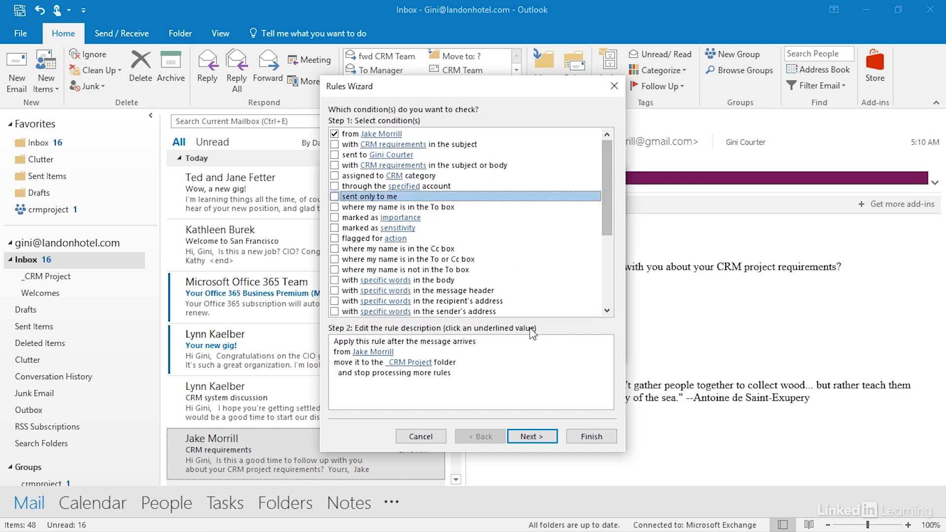
Step: On the actions page, uncheck 'stop processing more rules' and check 'forward it to people or public group'
{"action": "left_click", "coordinate": [536, 438]}
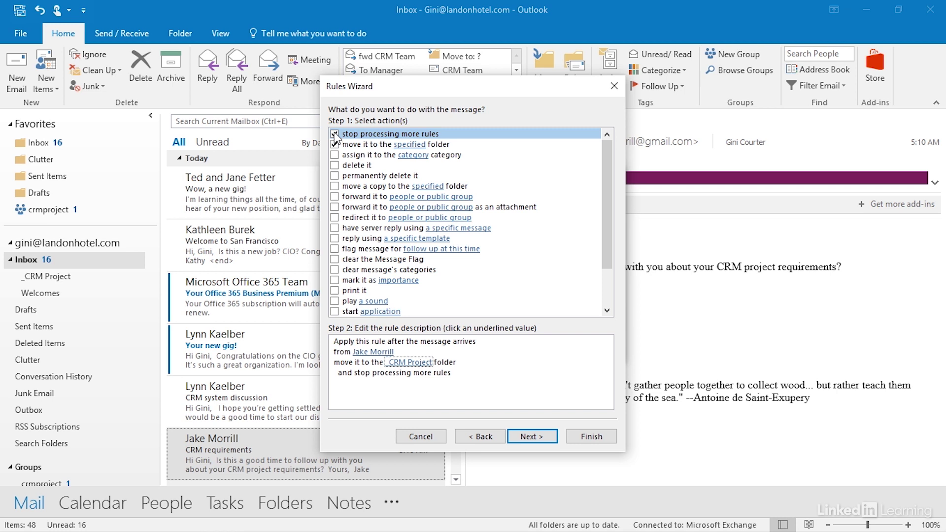
{"action": "left_click", "coordinate": [335, 134]}
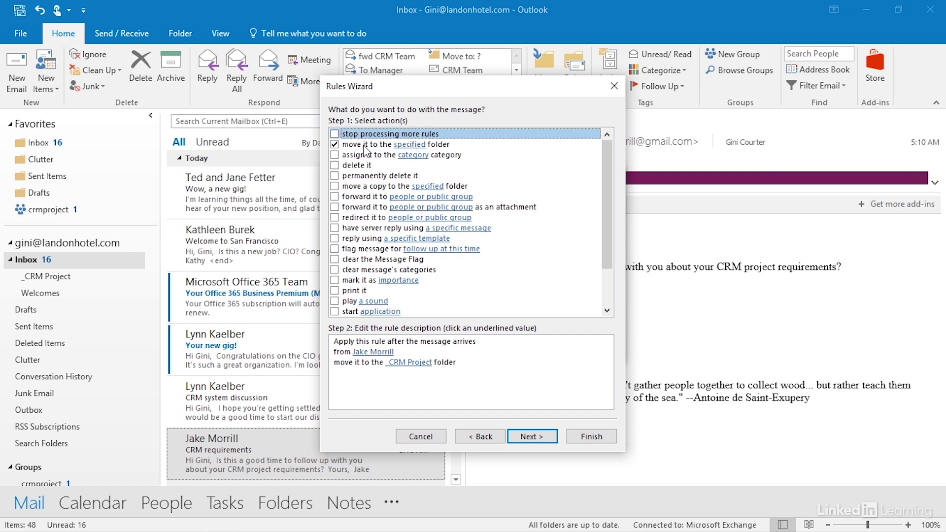
{"action": "left_click", "coordinate": [336, 197]}
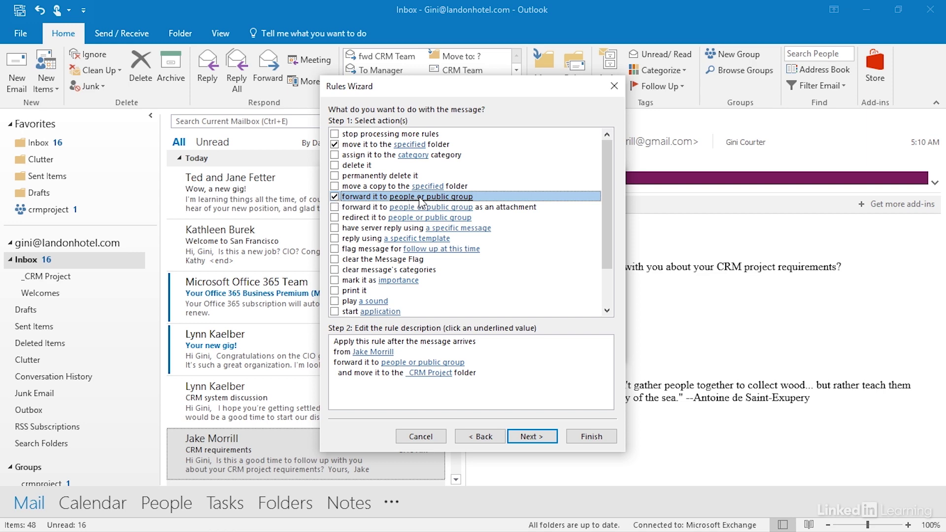
{"action": "left_click", "coordinate": [430, 363]}
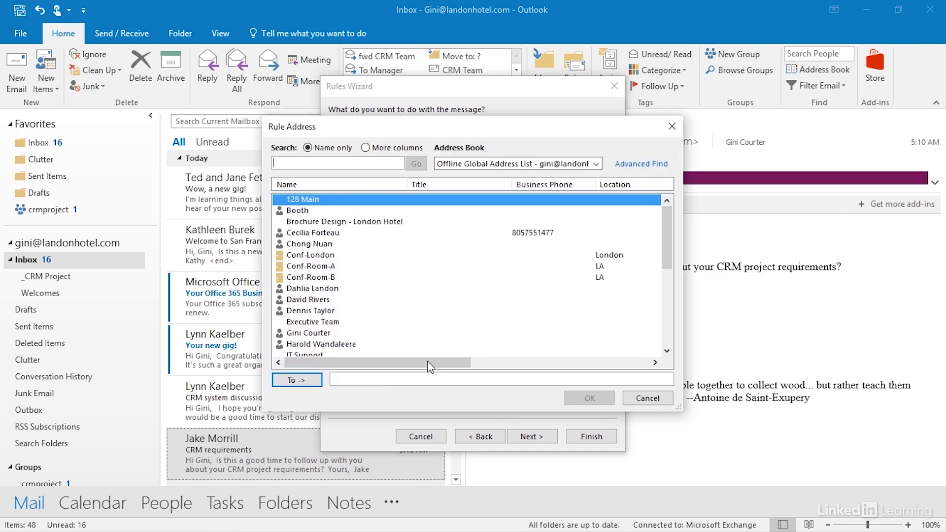
Step: Choose the crmproject group from All Groups as the forwarding recipient
{"action": "left_click", "coordinate": [491, 164]}
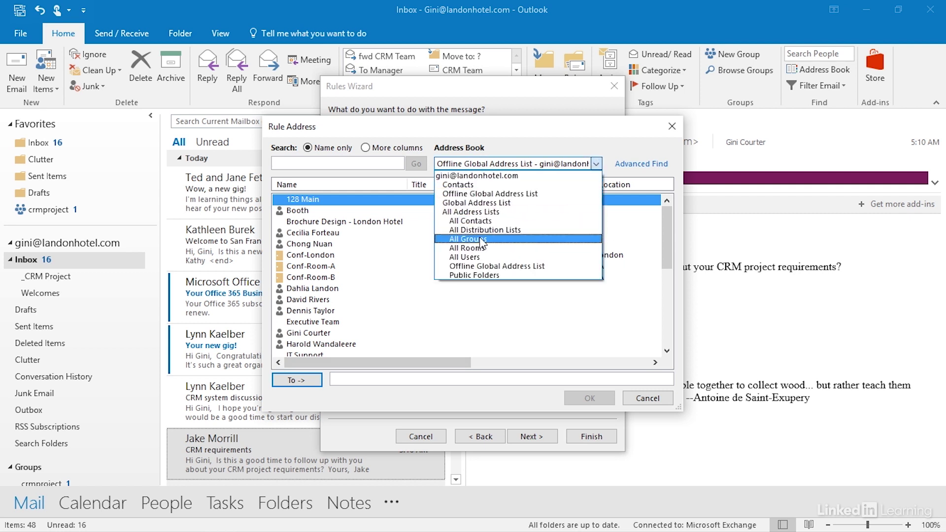
{"action": "left_click", "coordinate": [478, 239]}
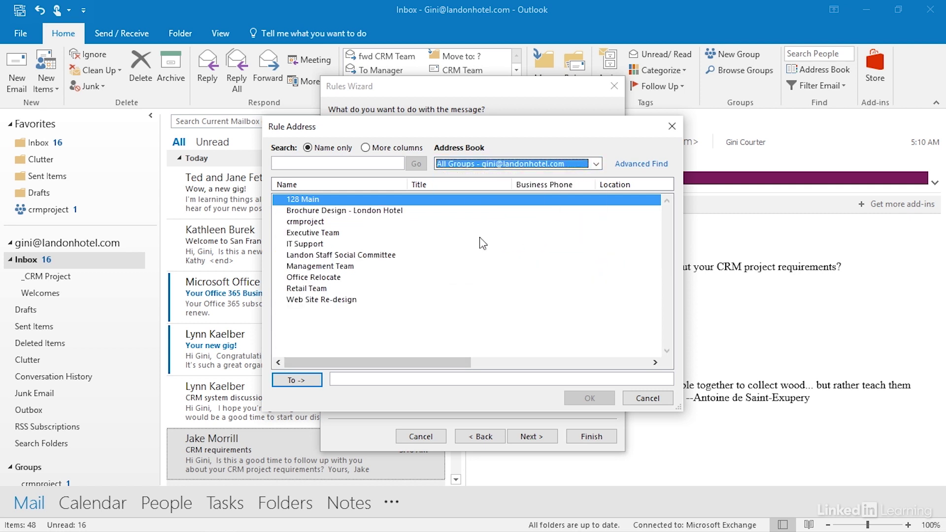
{"action": "left_click", "coordinate": [329, 222]}
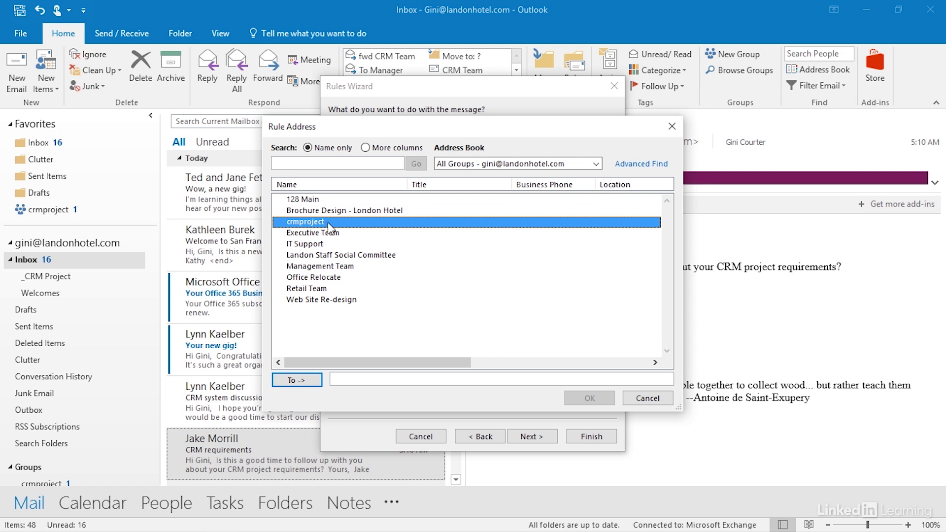
{"action": "double_click", "coordinate": [302, 223]}
{"action": "left_click", "coordinate": [589, 399]}
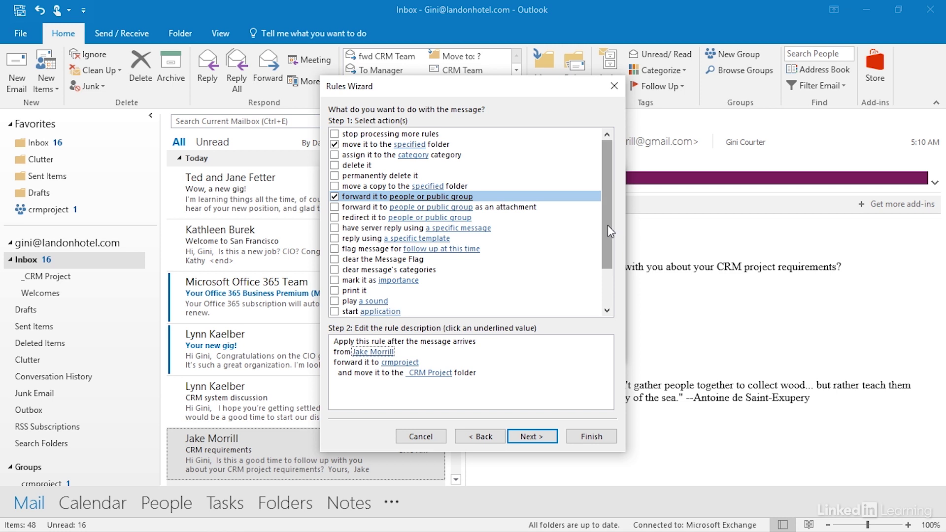
Step: Review the forward-and-move actions and advance past exceptions without adding any
{"action": "scroll", "coordinate": [605, 251], "scroll_direction": "down", "scroll_amount": 2}
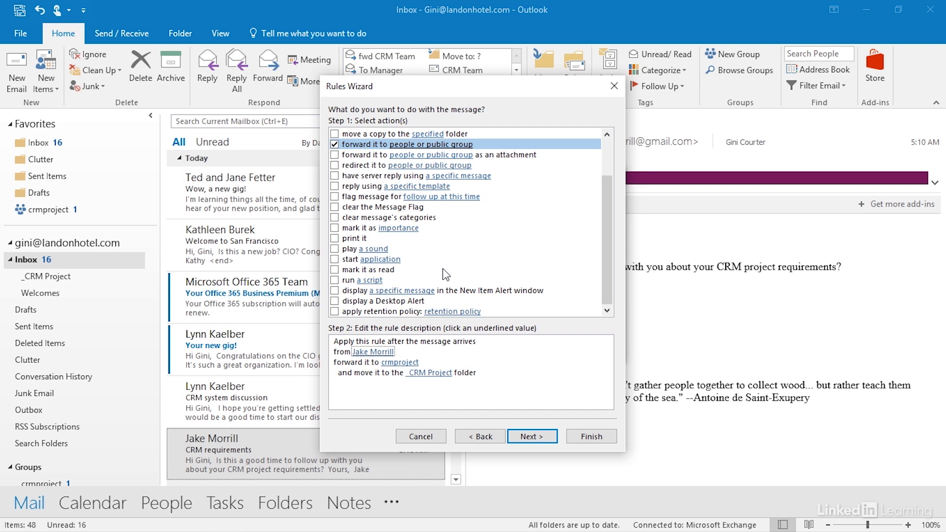
{"action": "left_click_drag", "start_coordinate": [608, 245], "coordinate": [617, 211]}
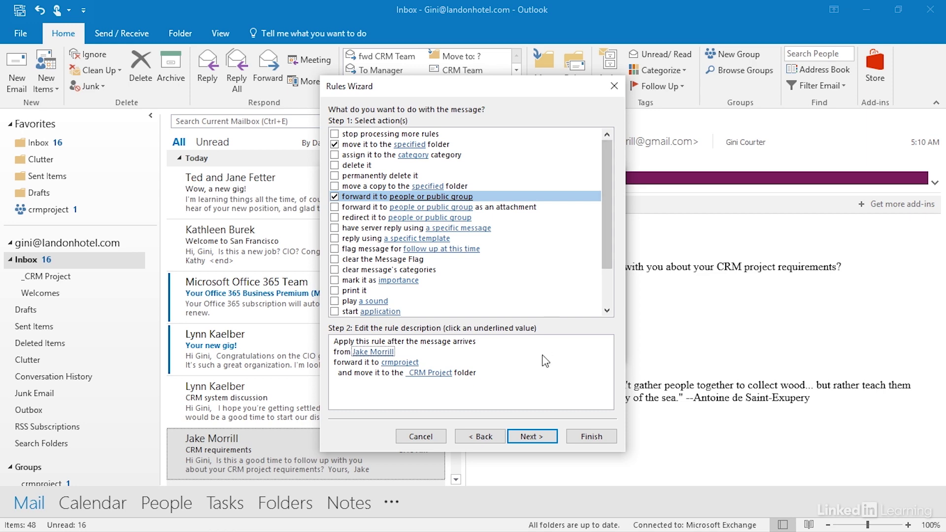
{"action": "left_click", "coordinate": [543, 441]}
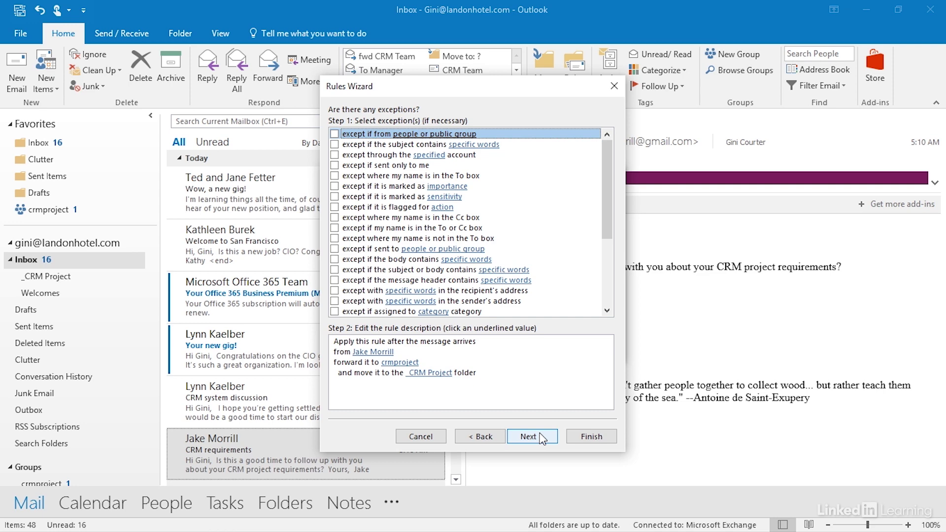
{"action": "left_click", "coordinate": [541, 437]}
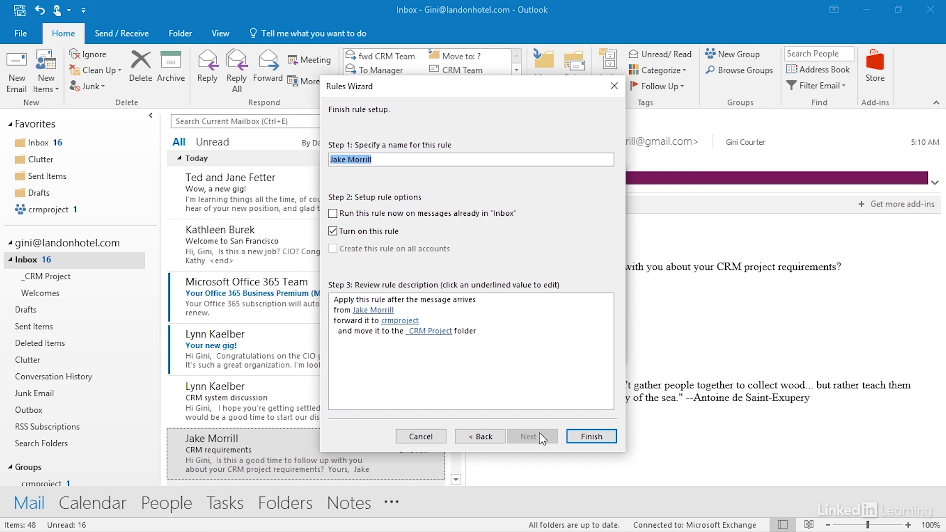
Step: Name the rule 'Fwd Jake to CRM Team' and uncheck 'Turn on this rule'
{"action": "type", "text": "Fwd Jake to CRM Team"}
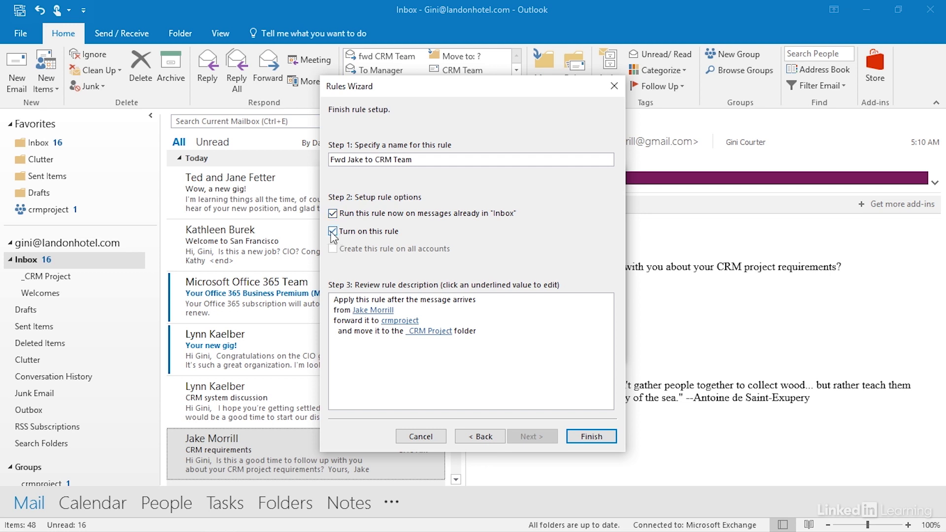
{"action": "left_click", "coordinate": [334, 231]}
Step: Recheck 'Turn on this rule' and finish to run 'Fwd Jake to CRM Team' on the Inbox
{"action": "left_click", "coordinate": [332, 232]}
{"action": "left_click", "coordinate": [591, 438]}
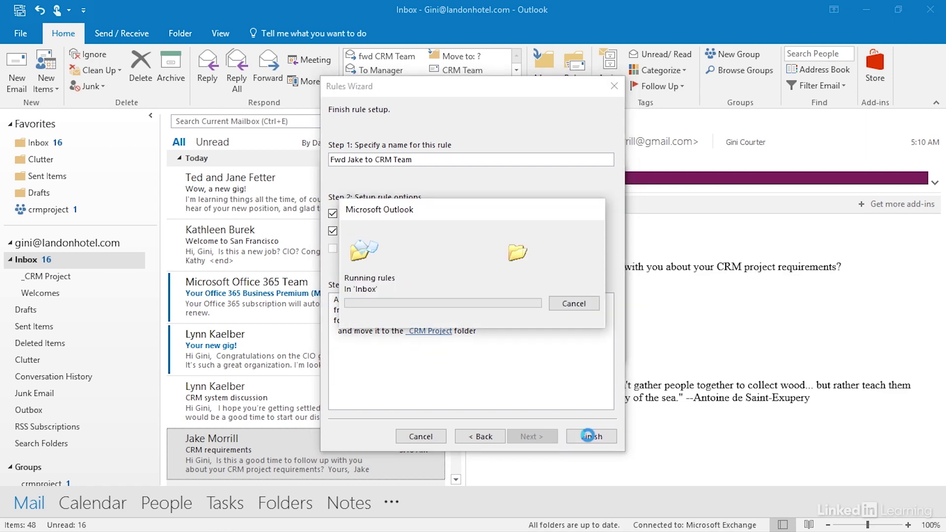
Step: Close Rules and Alerts and open the _CRM Project folder to verify the moved message
{"action": "left_click", "coordinate": [436, 350]}
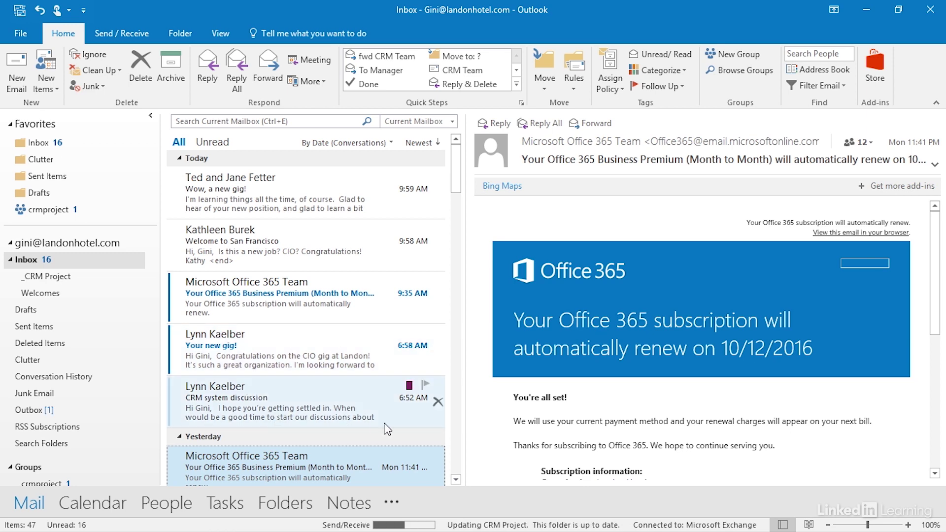
{"action": "left_click", "coordinate": [67, 278]}
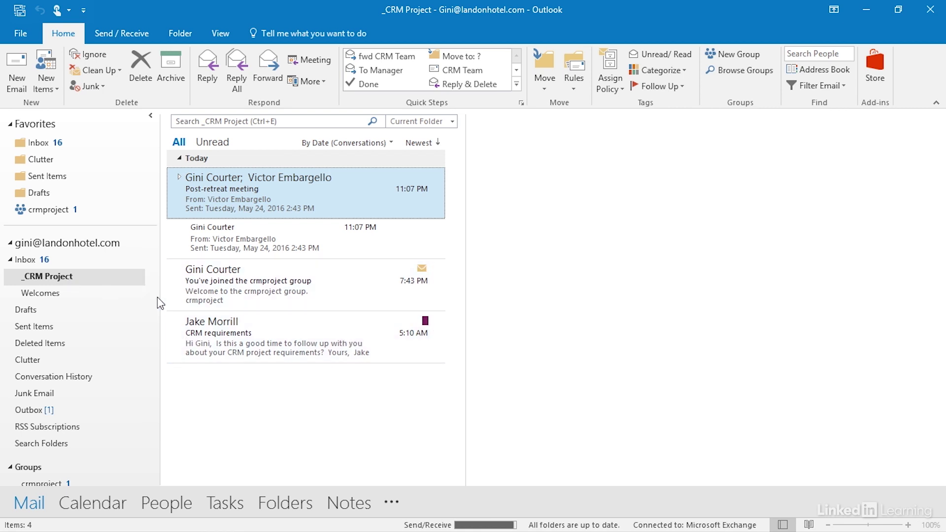
{"action": "scroll", "coordinate": [98, 296], "scroll_direction": "down", "scroll_amount": 5}
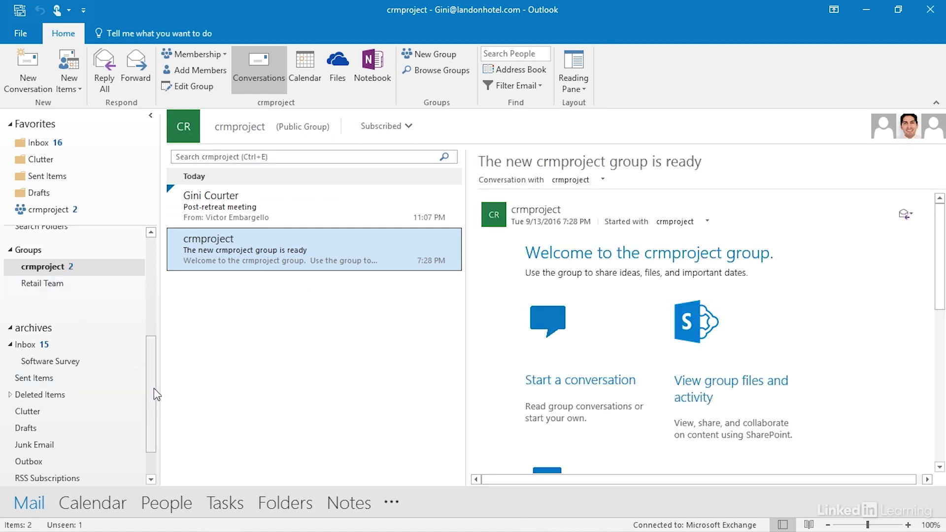
Step: Review the crmproject group's conversations, then return to the Inbox and scroll to the top
{"action": "left_click_drag", "start_coordinate": [152, 391], "coordinate": [155, 239]}
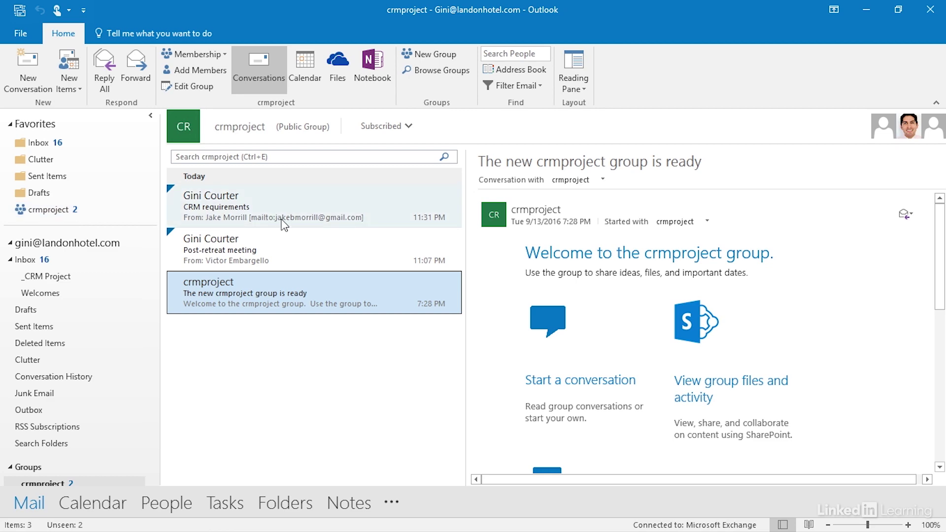
{"action": "left_click", "coordinate": [40, 259]}
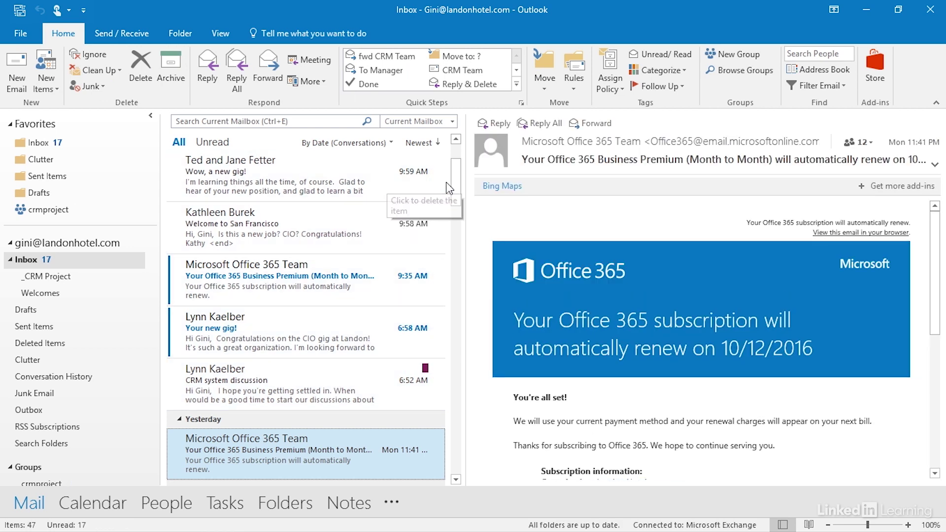
{"action": "left_click_drag", "start_coordinate": [457, 183], "coordinate": [457, 164]}
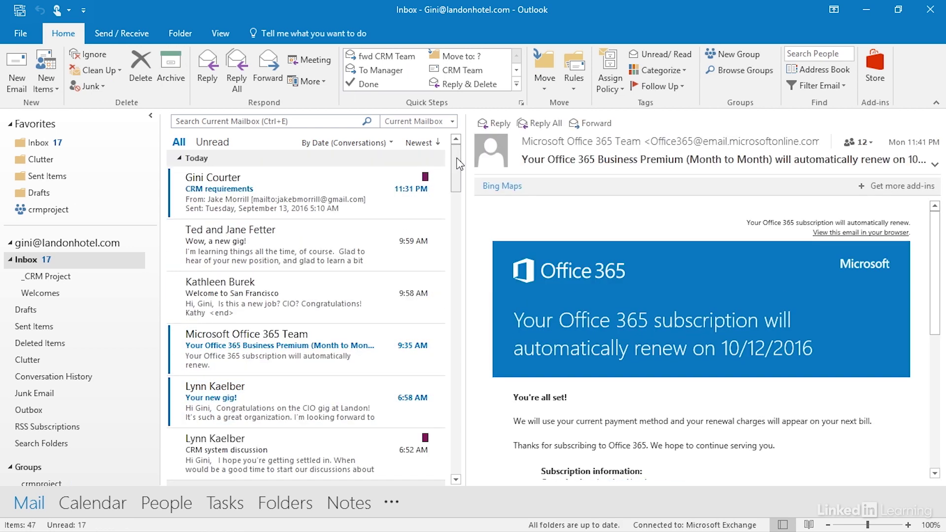